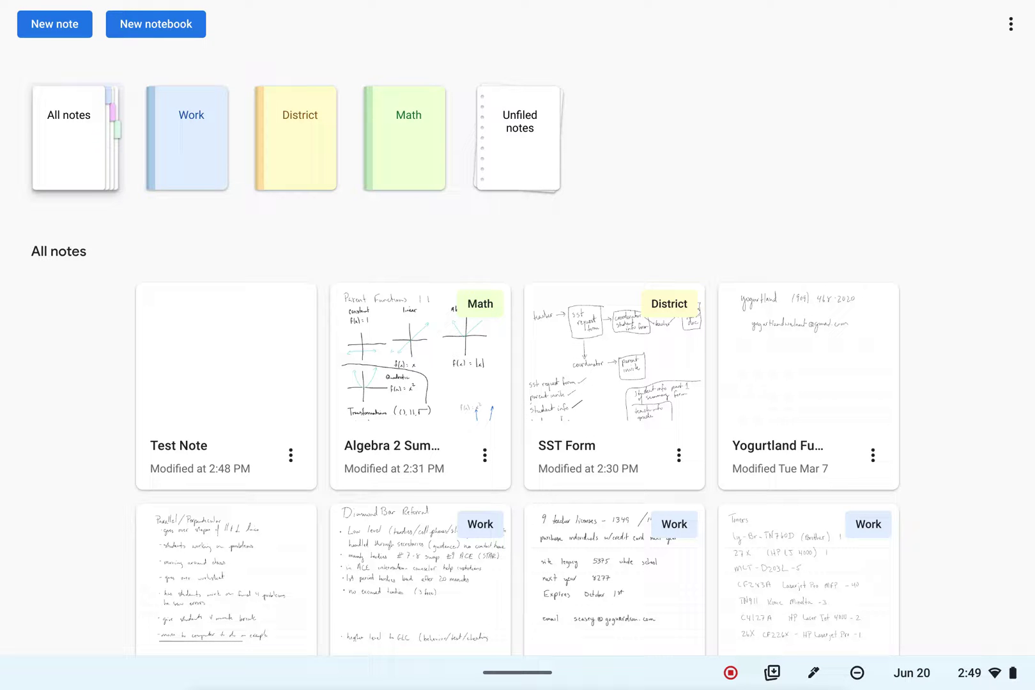
# Step: Switch to Chrome and browse the stylus pen search results on Amazon
pyautogui.moveTo(517, 686); pyautogui.dragTo(517, 614)
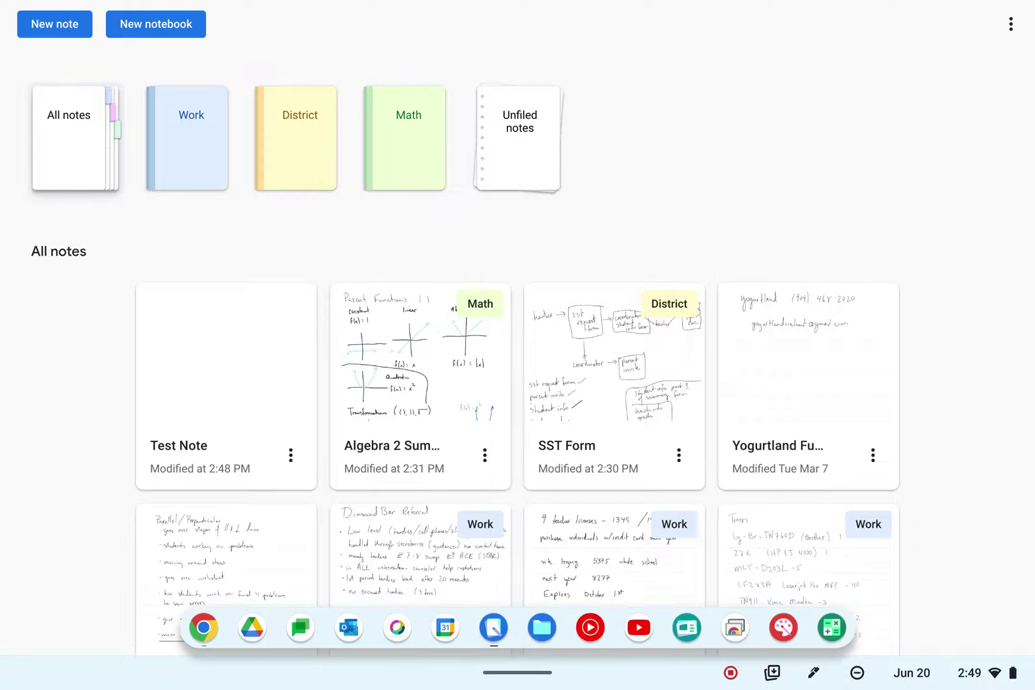
pyautogui.click(203, 627)
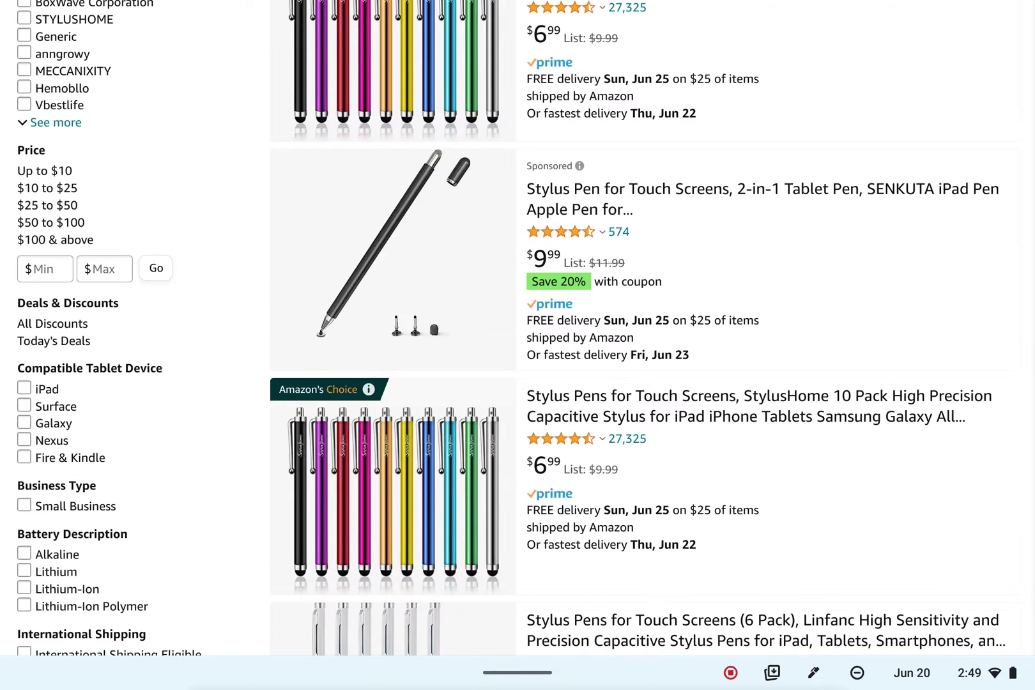
pyautogui.scroll(5, 518, 371)
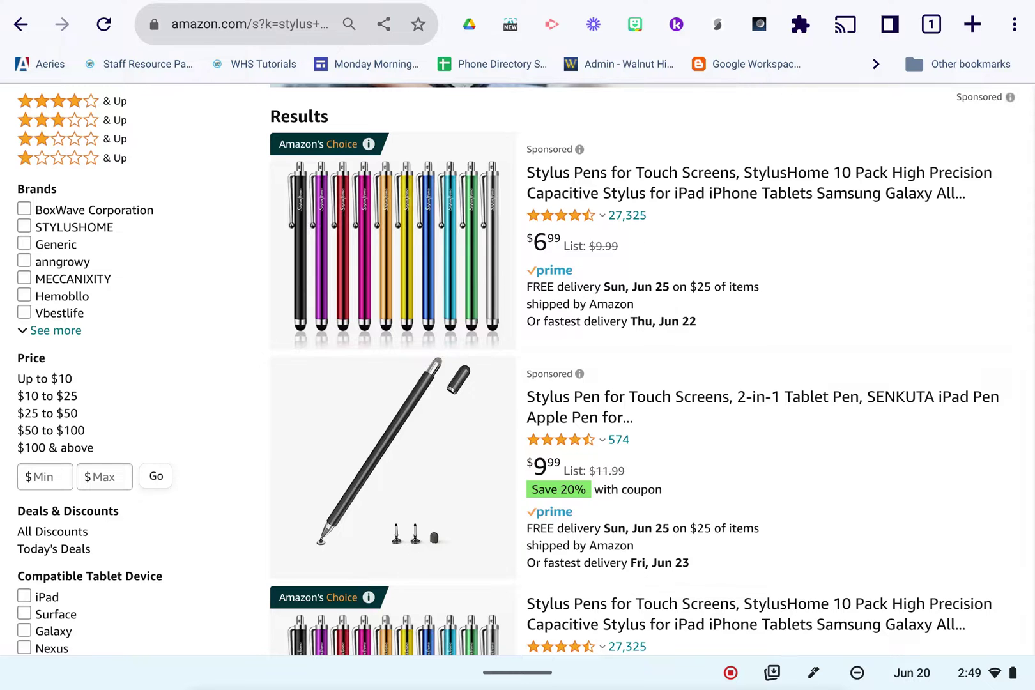
pyautogui.scroll(-3, 518, 345)
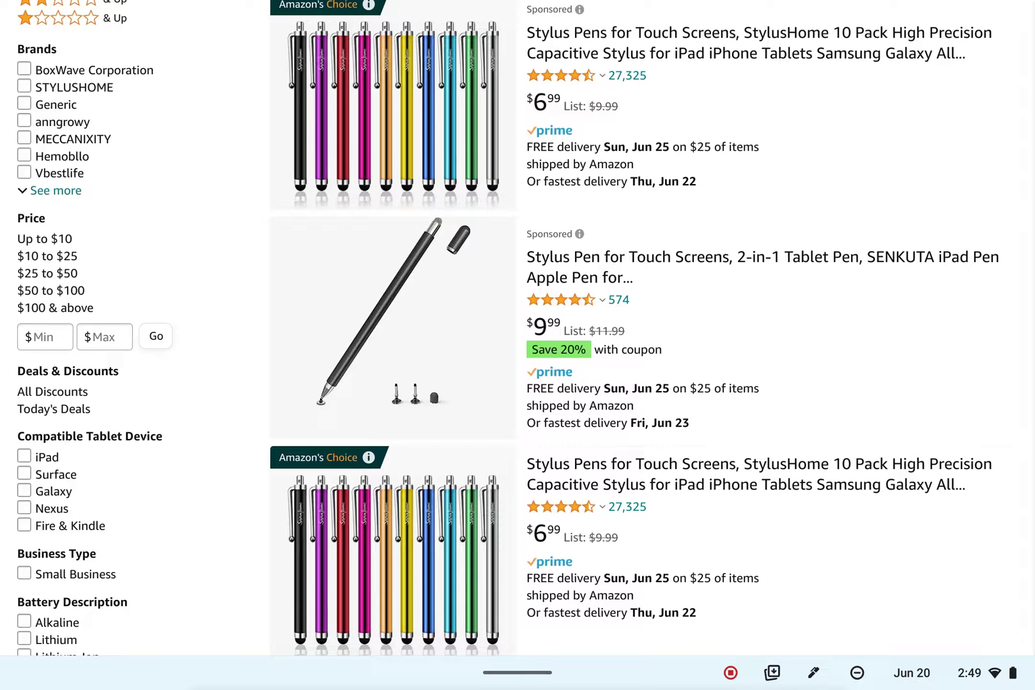
# Step: Switch back to Cursive and look through the Work, District, Math and Unfiled notes collections, ending on All notes
pyautogui.moveTo(517, 672); pyautogui.dragTo(517, 600)
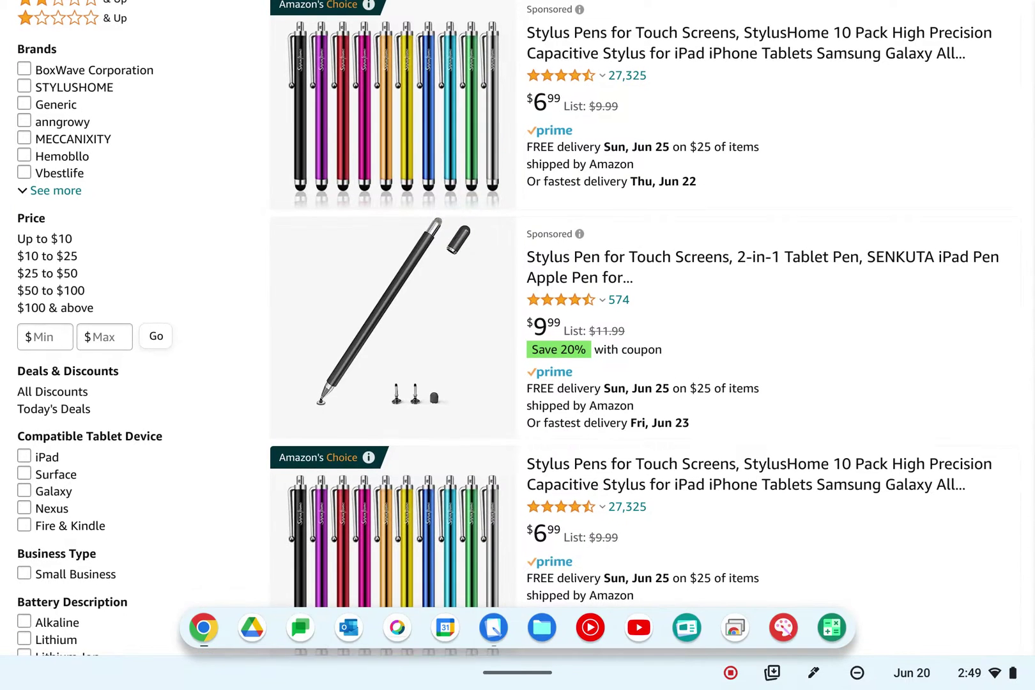
pyautogui.click(493, 626)
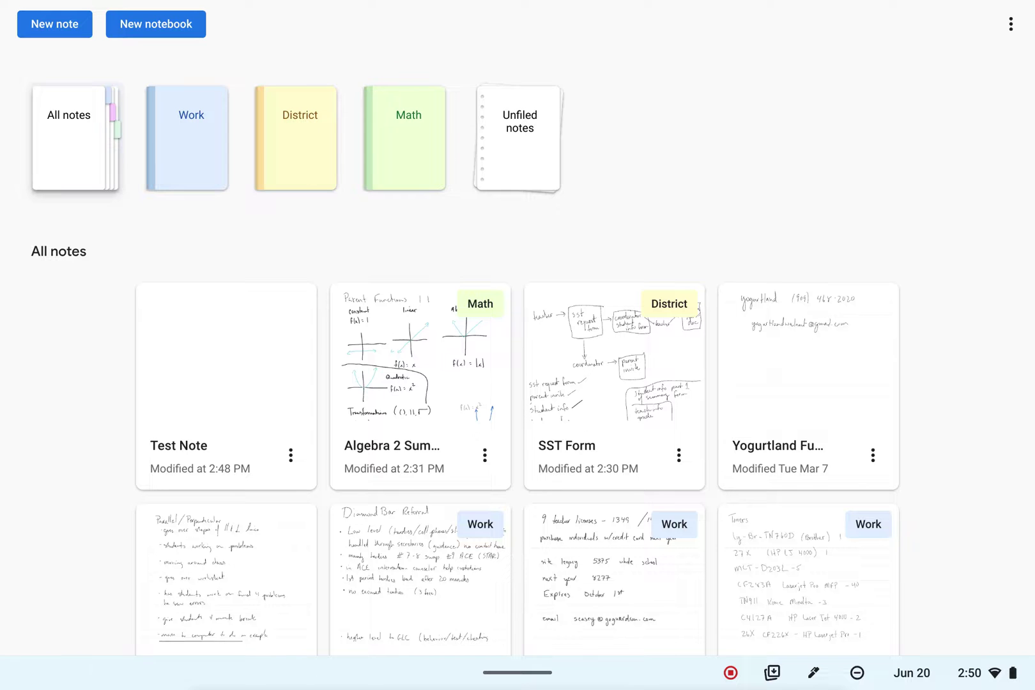
pyautogui.click(187, 138)
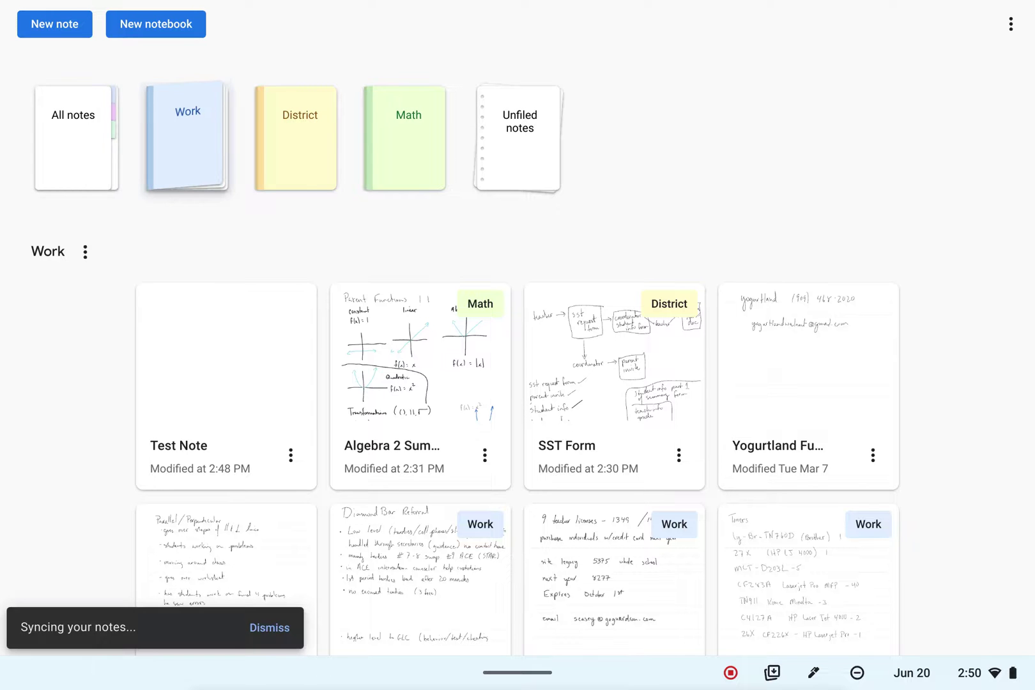
pyautogui.click(296, 138)
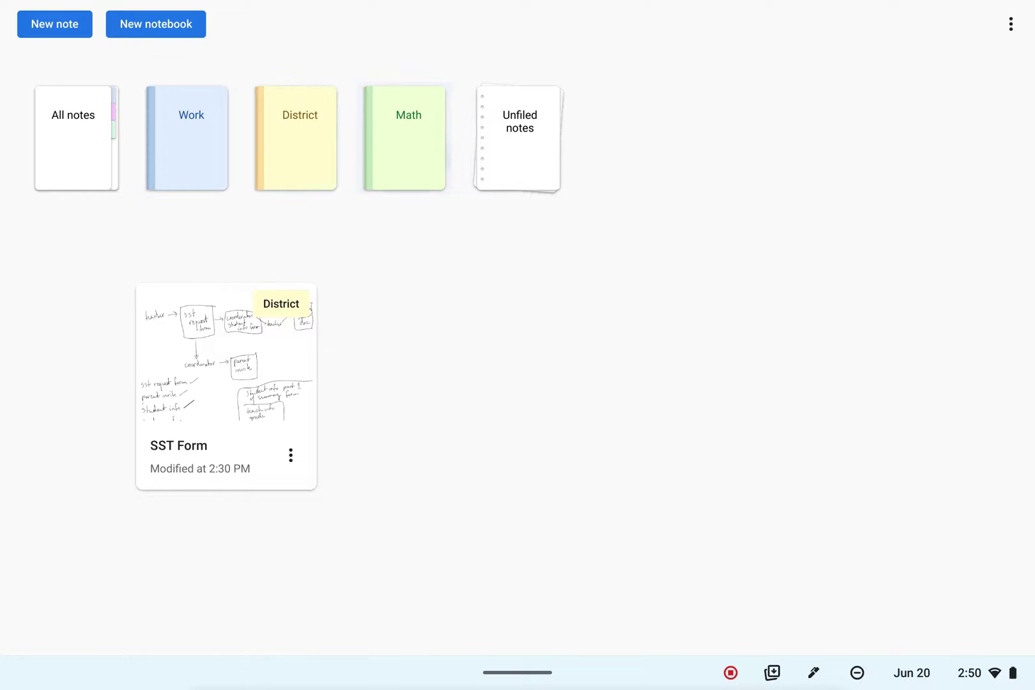
pyautogui.click(405, 137)
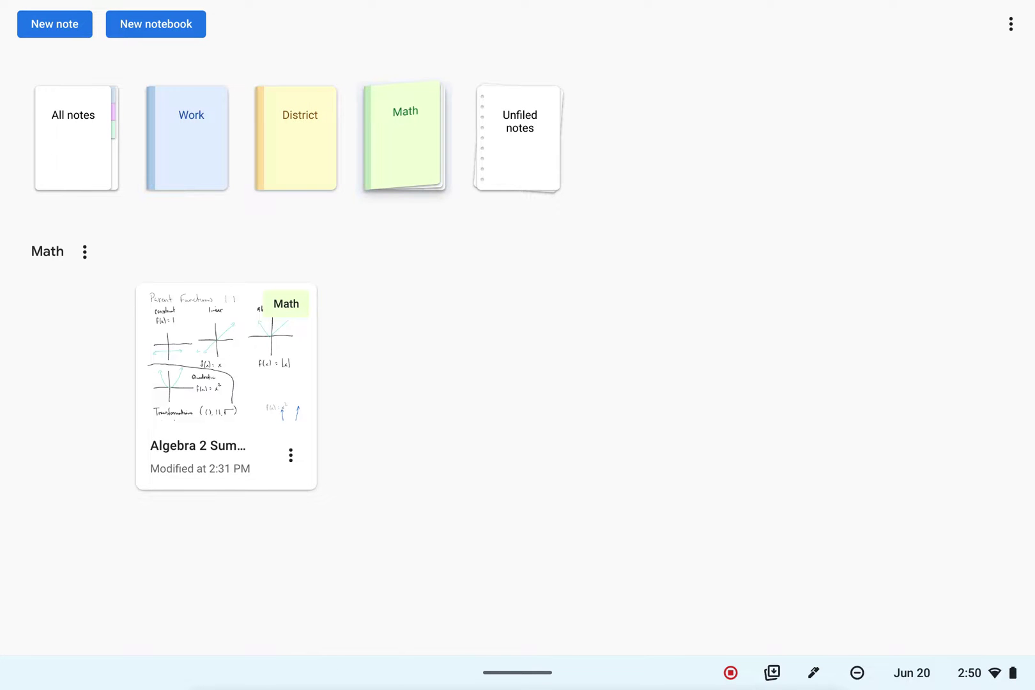
pyautogui.click(518, 138)
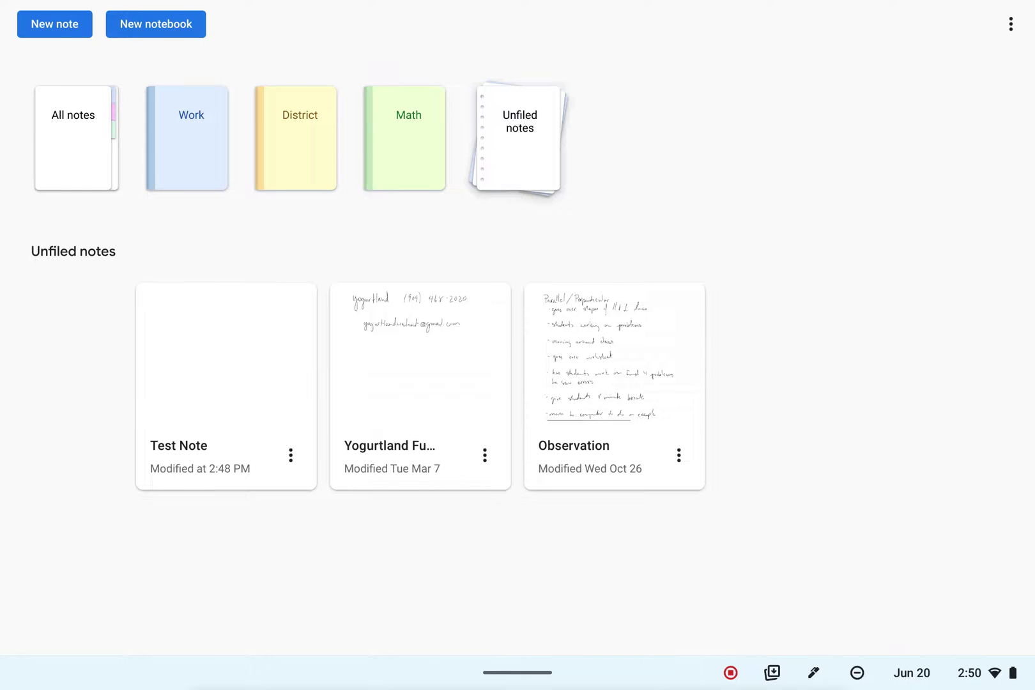
pyautogui.click(74, 138)
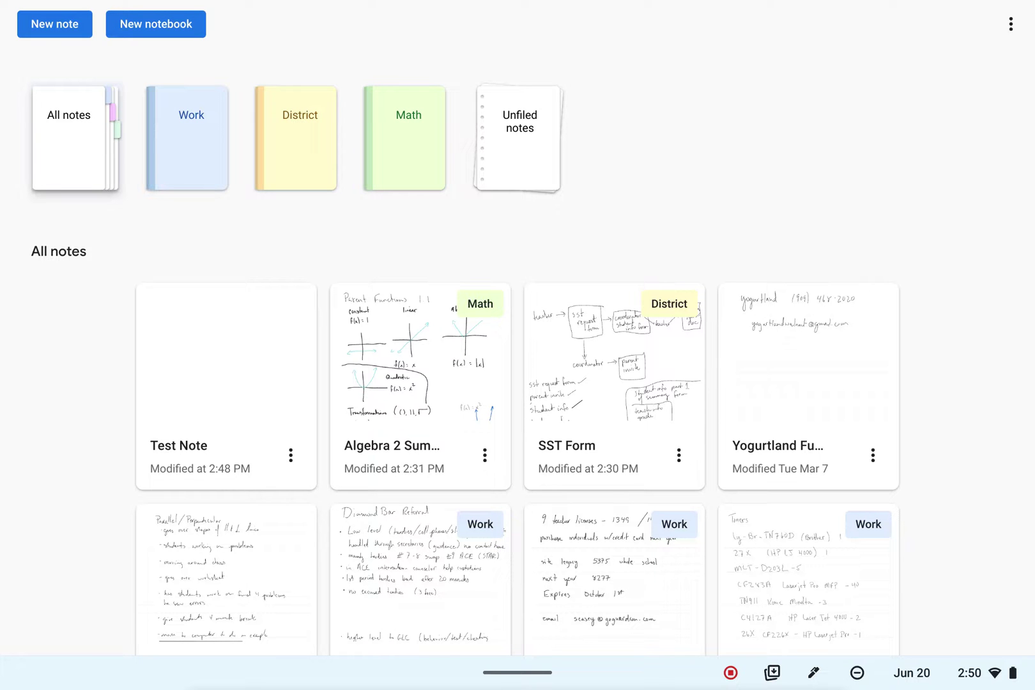
# Step: Open a blank note and handwrite "Test note" in black with the pen near the page's upper edge
pyautogui.click(55, 24)
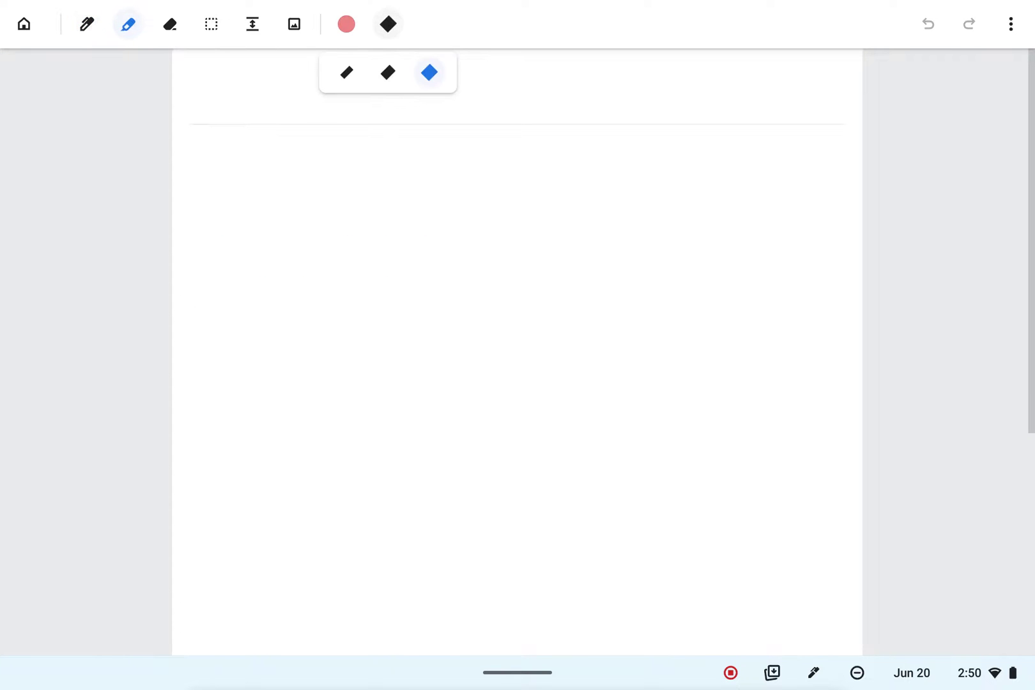
pyautogui.click(346, 23)
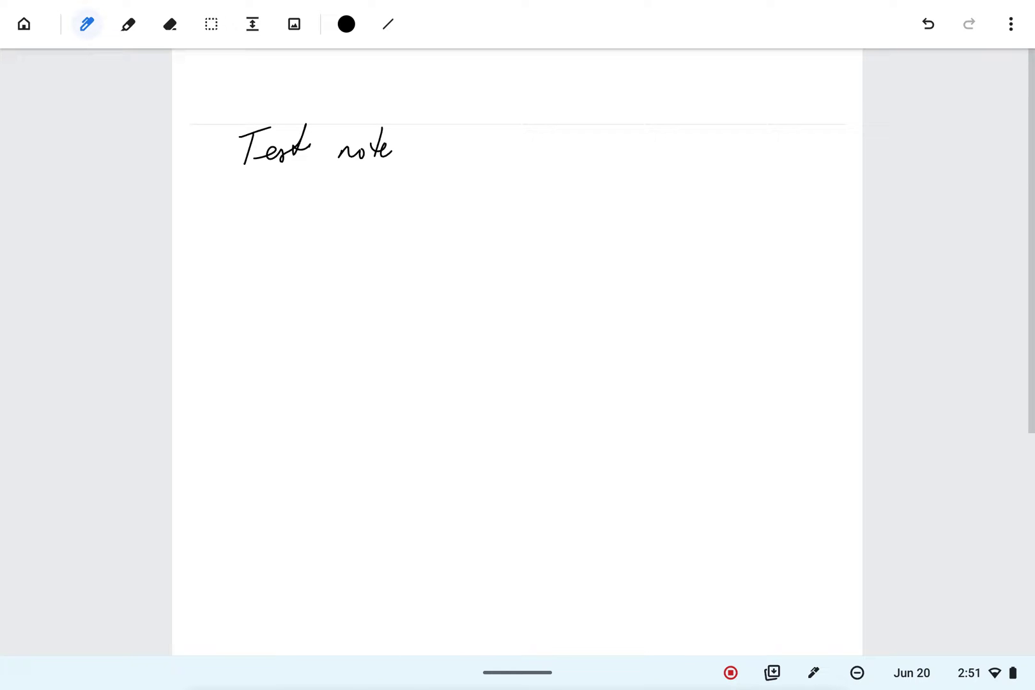
# Step: Select the handwritten "Test note" and move it slightly down so it sits below the page's header line
pyautogui.click(211, 24)
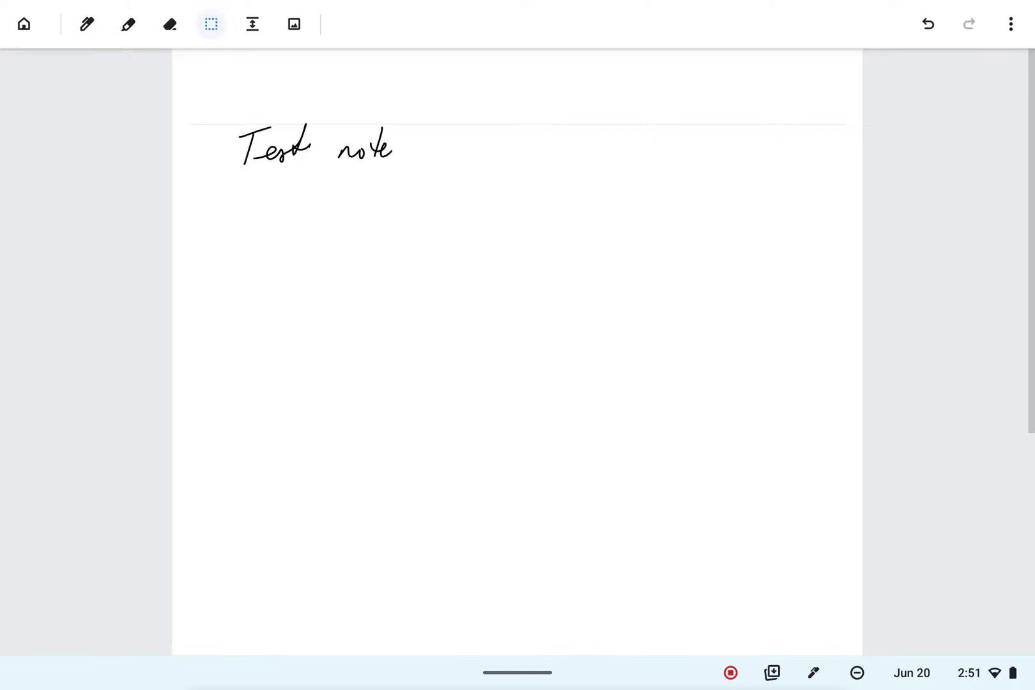
pyautogui.moveTo(219, 108); pyautogui.dragTo(440, 180)
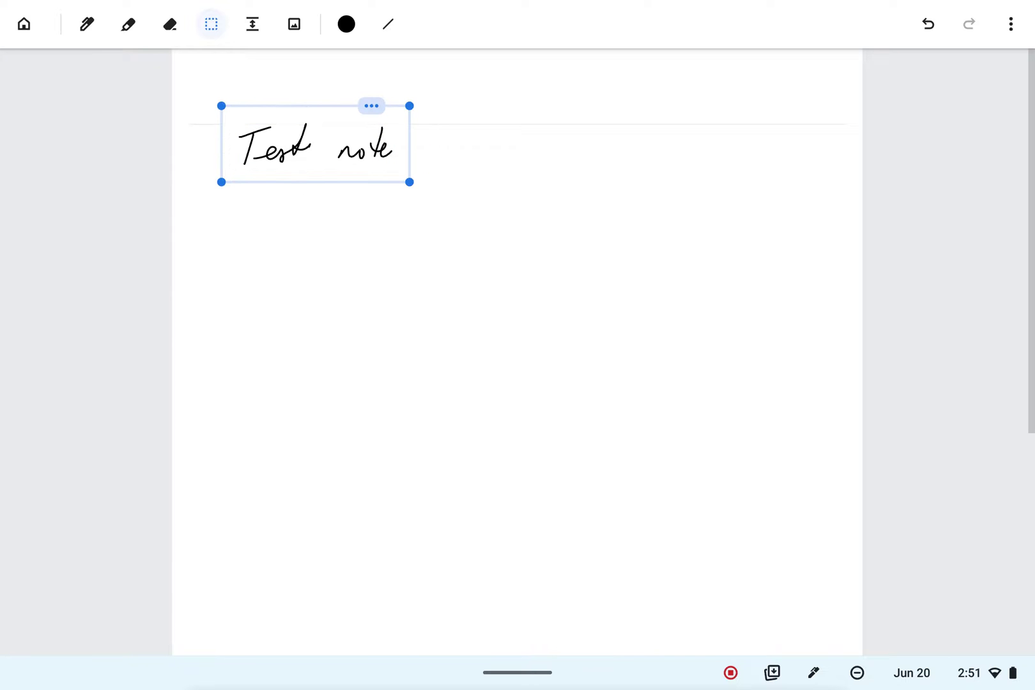
pyautogui.click(372, 106)
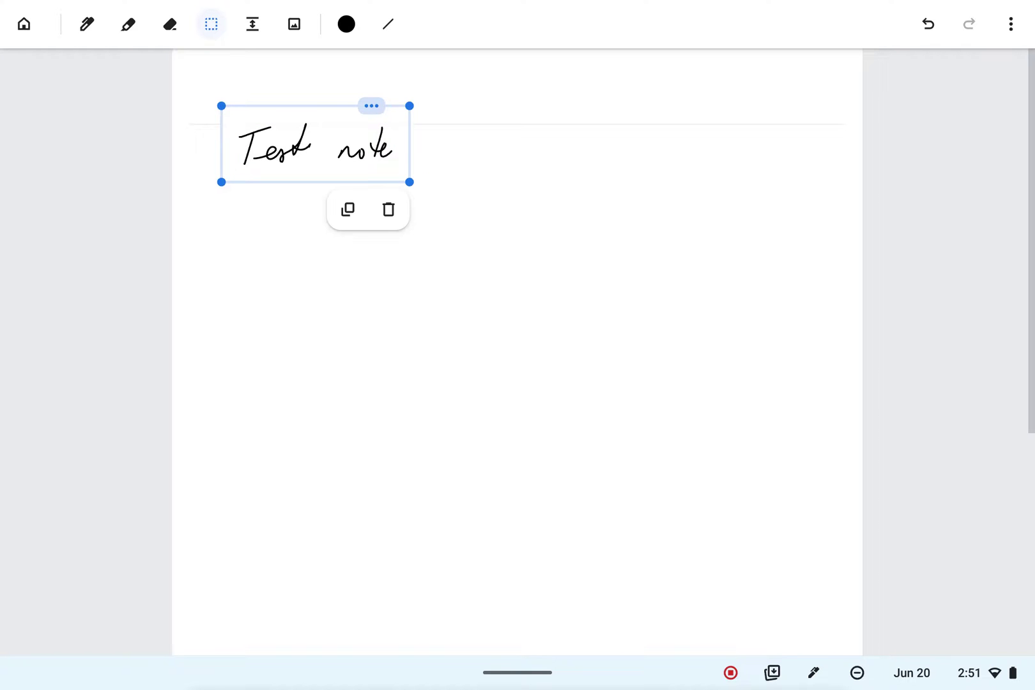
pyautogui.moveTo(315, 144)
pyautogui.mouseDown()
pyautogui.moveTo(318, 191)
pyautogui.moveTo(771, 185)
pyautogui.moveTo(709, 171)
pyautogui.moveTo(452, 189)
pyautogui.moveTo(302, 175)
pyautogui.mouseUp()
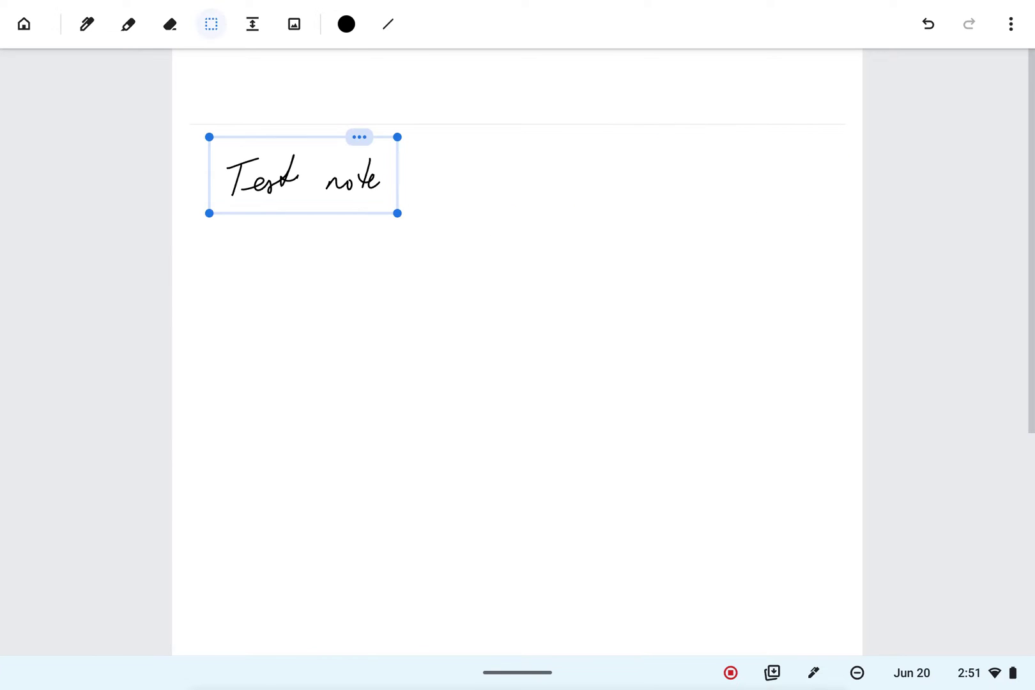
pyautogui.press('Escape')
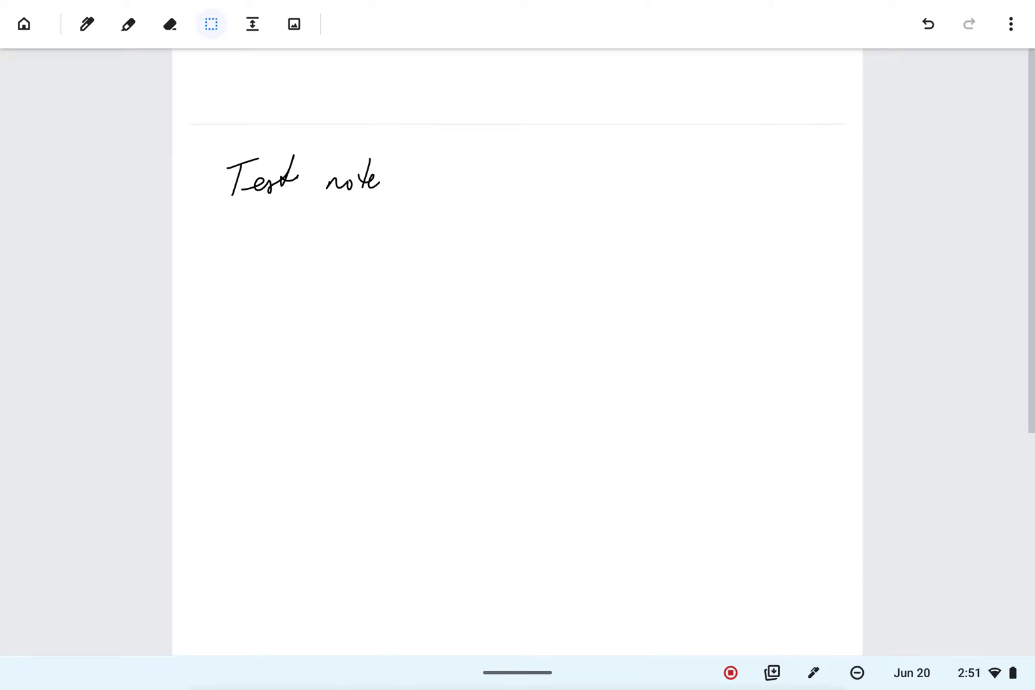
# Step: Handwrite "some other text" in black with the pen on a line below "Test note"
pyautogui.moveTo(239, 255)
pyautogui.mouseDown()
pyautogui.moveTo(274, 271)
pyautogui.moveTo(373, 276)
pyautogui.moveTo(389, 254)
pyautogui.moveTo(419, 260)
pyautogui.moveTo(414, 276)
pyautogui.moveTo(427, 257)
pyautogui.mouseUp()
pyautogui.click(87, 24)
pyautogui.moveTo(420, 265)
pyautogui.mouseDown()
pyautogui.moveTo(436, 254)
pyautogui.moveTo(450, 271)
pyautogui.mouseUp()
pyautogui.moveTo(446, 256); pyautogui.dragTo(428, 278)
pyautogui.moveTo(458, 228); pyautogui.dragTo(457, 276)
pyautogui.moveTo(446, 269); pyautogui.dragTo(469, 251)
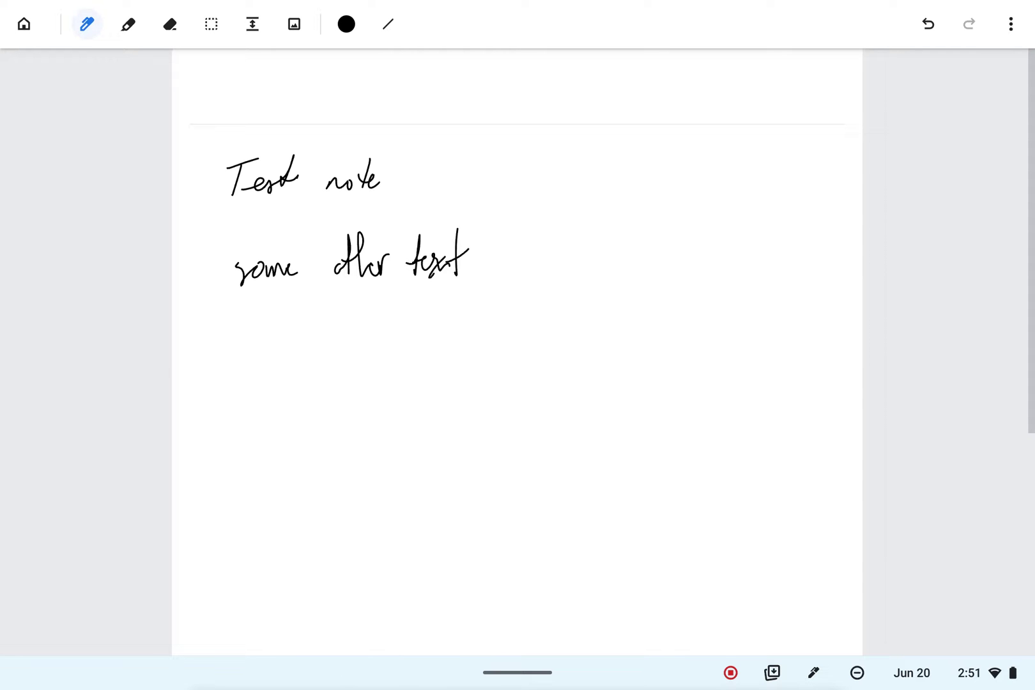
# Step: Make space between "Test note" and "some other text", leaving a gap large enough for one handwritten line
pyautogui.click(253, 23)
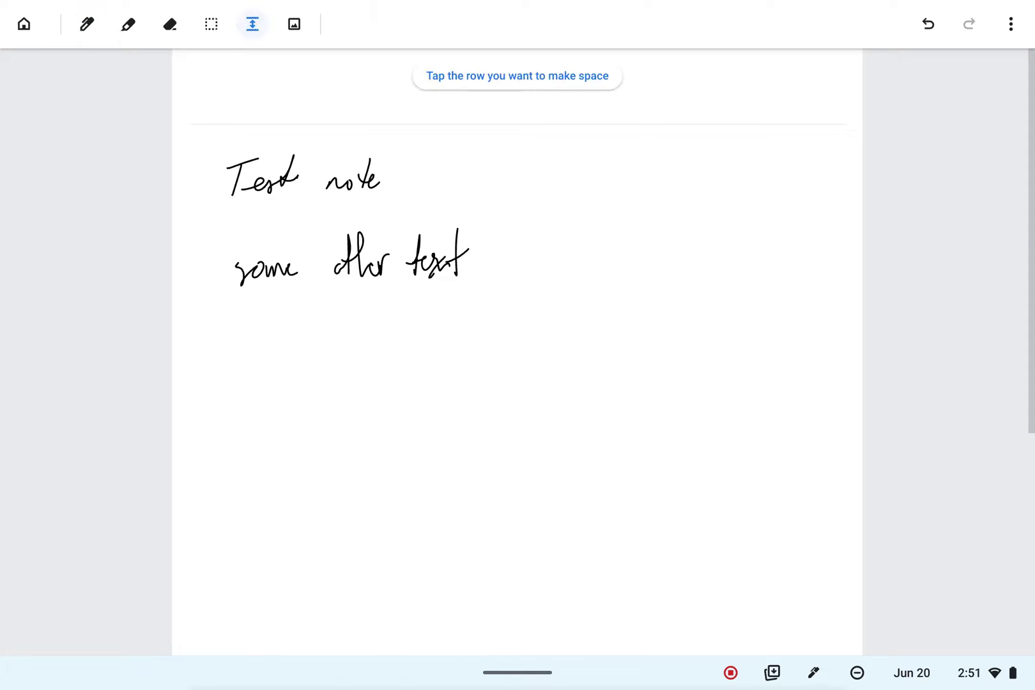
pyautogui.click(518, 213)
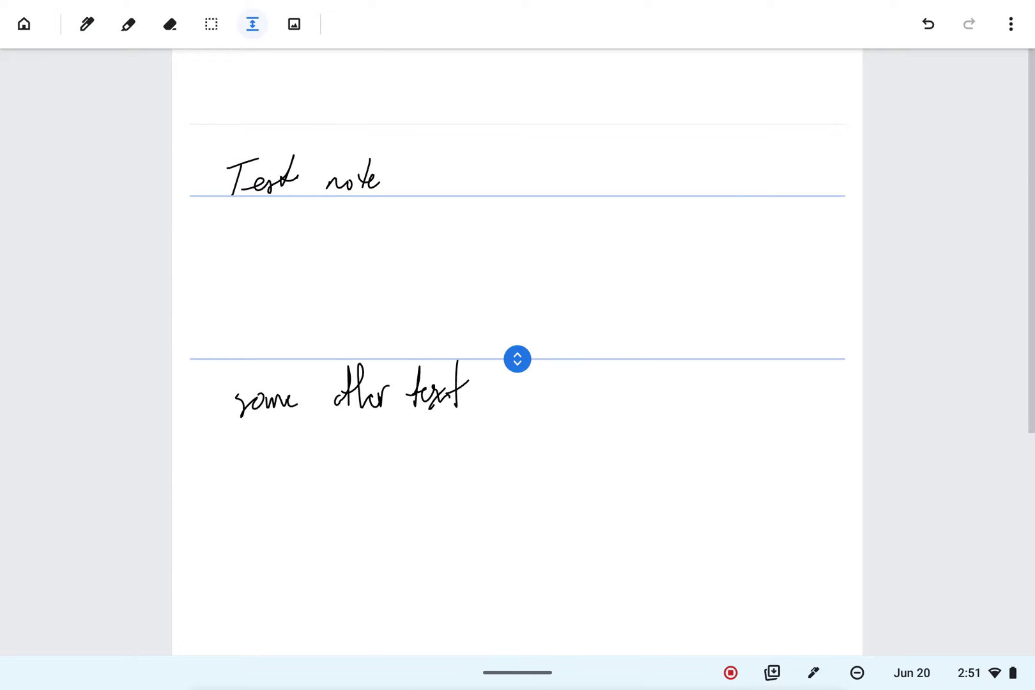
pyautogui.moveTo(518, 359); pyautogui.dragTo(517, 274)
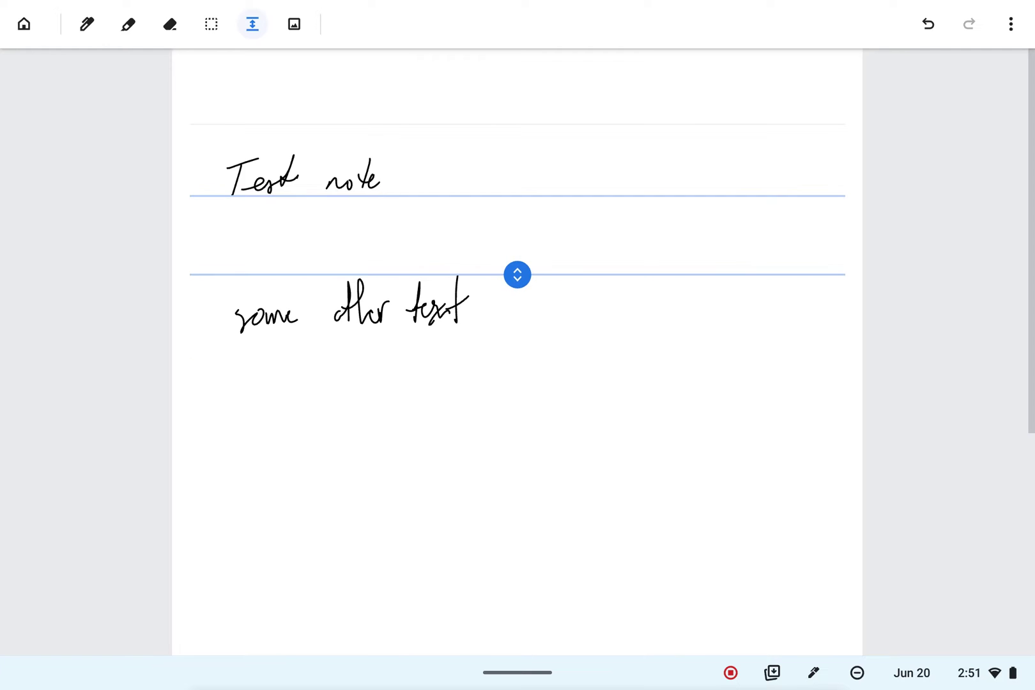
# Step: Handwrite "enough room now" with the pen in the gap between the two existing lines
pyautogui.click(86, 24)
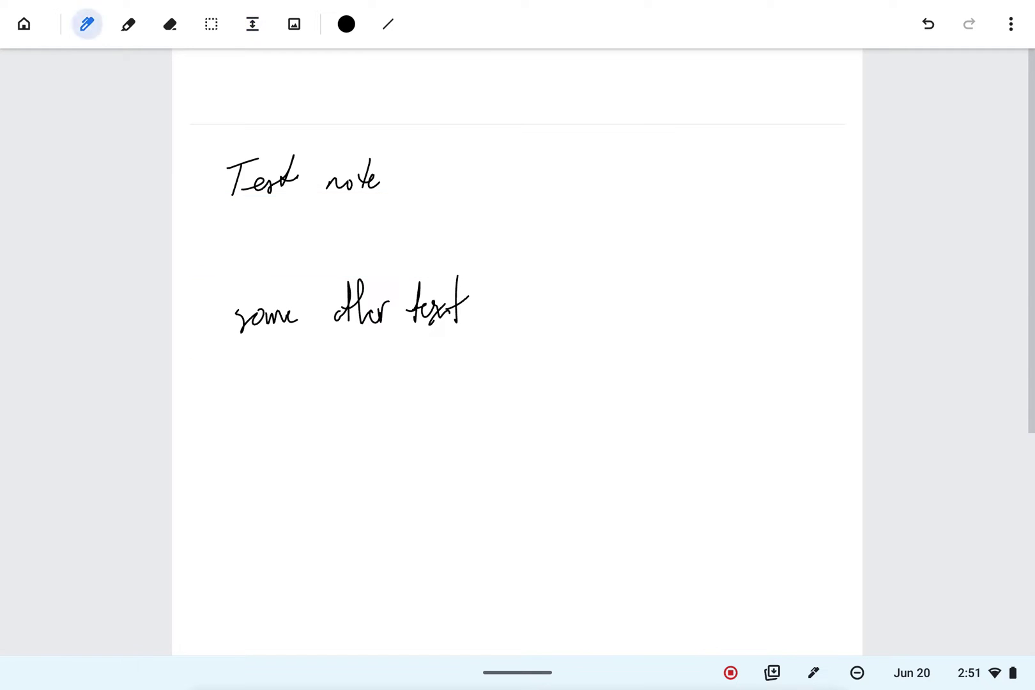
pyautogui.moveTo(234, 242); pyautogui.dragTo(249, 247)
pyautogui.moveTo(255, 231); pyautogui.dragTo(266, 247)
pyautogui.moveTo(271, 237); pyautogui.dragTo(273, 237)
pyautogui.moveTo(281, 232); pyautogui.dragTo(296, 256)
pyautogui.moveTo(312, 197)
pyautogui.mouseDown()
pyautogui.moveTo(321, 237)
pyautogui.moveTo(360, 224)
pyautogui.moveTo(459, 233)
pyautogui.moveTo(469, 213)
pyautogui.mouseUp()
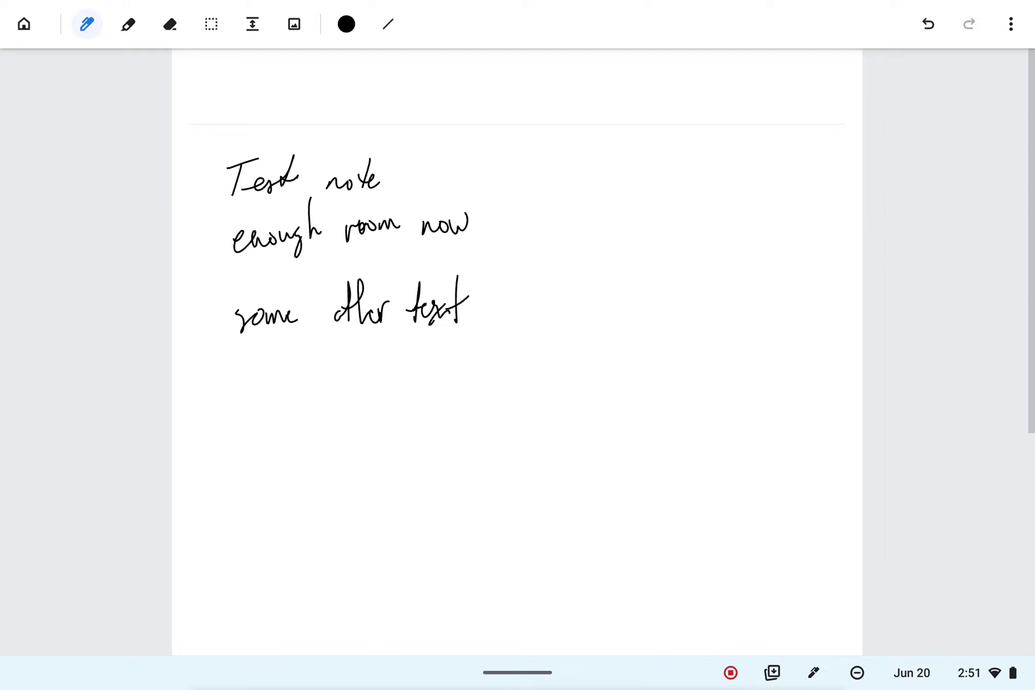
# Step: Insert Screenshot 2023-03-16 10.49.26 AM.png from Downloads, shrunk to about half its width and placed to the right of the handwriting
pyautogui.click(294, 24)
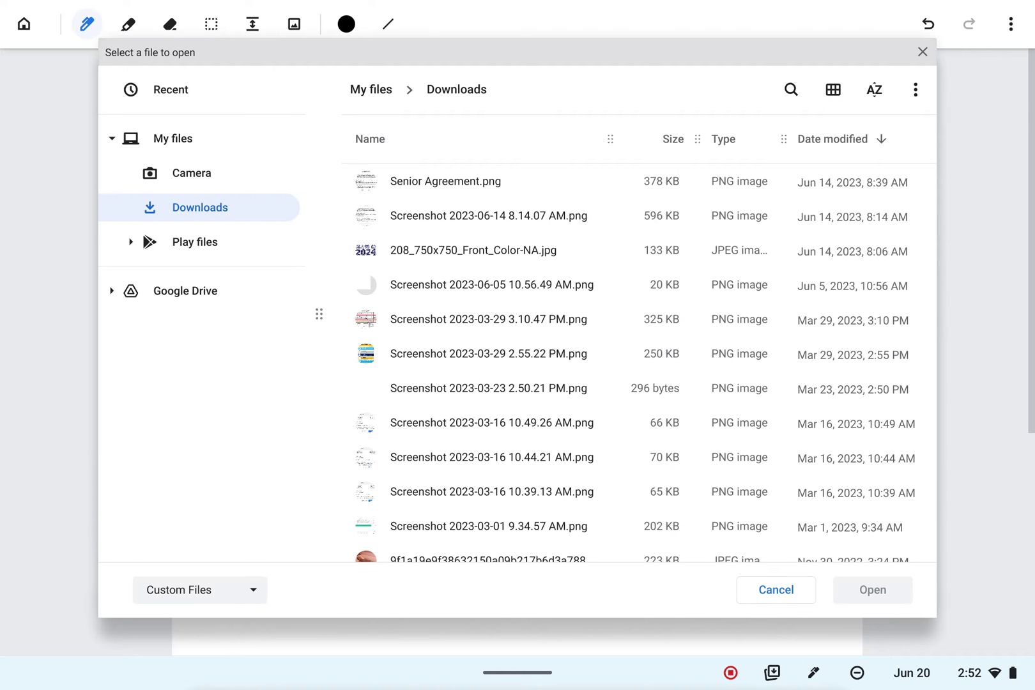
pyautogui.click(492, 423)
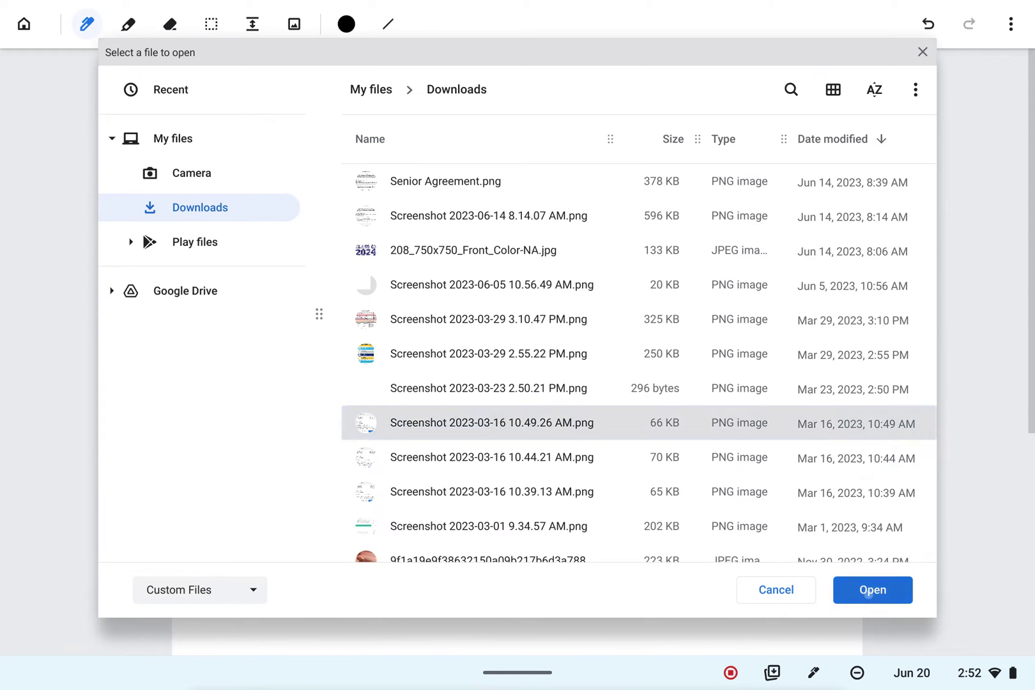
pyautogui.click(868, 590)
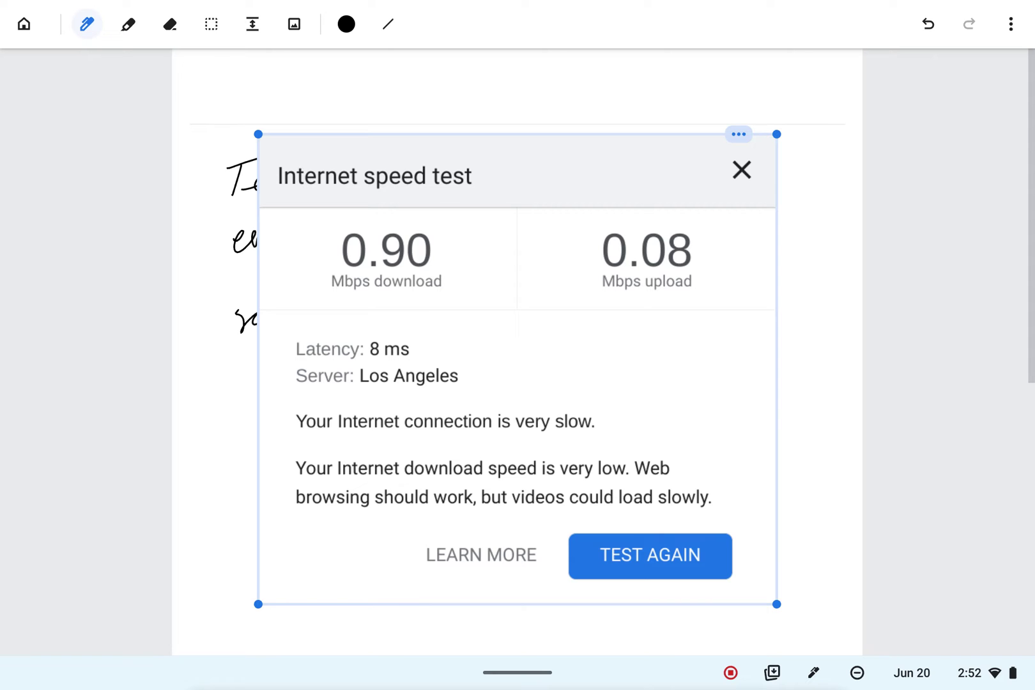
pyautogui.moveTo(258, 603); pyautogui.dragTo(514, 370)
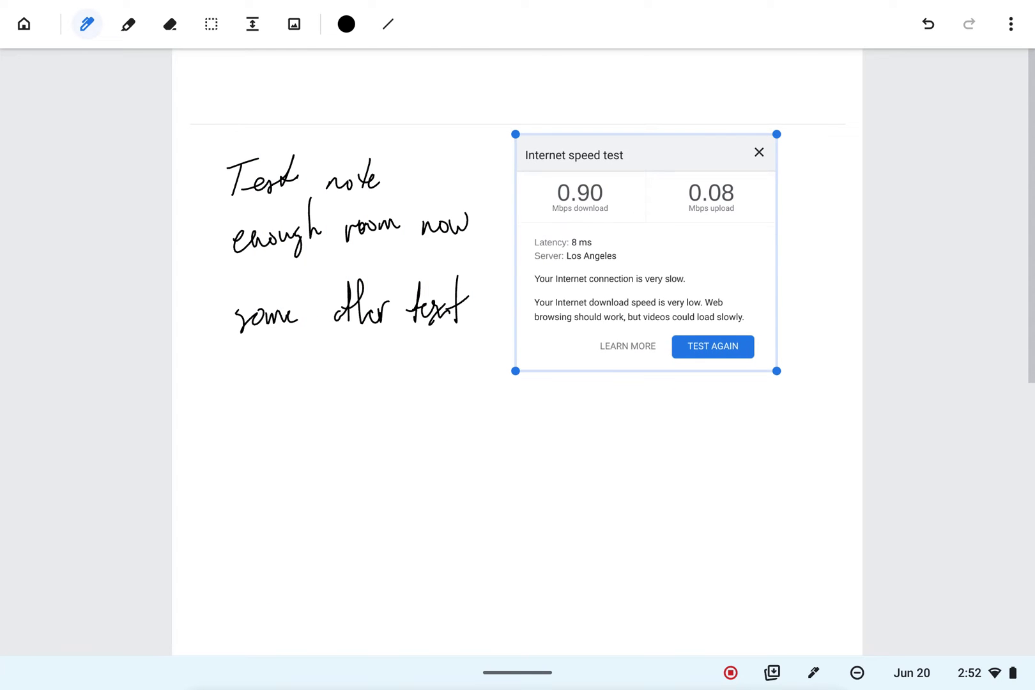
pyautogui.moveTo(645, 252); pyautogui.dragTo(677, 267)
pyautogui.click(494, 442)
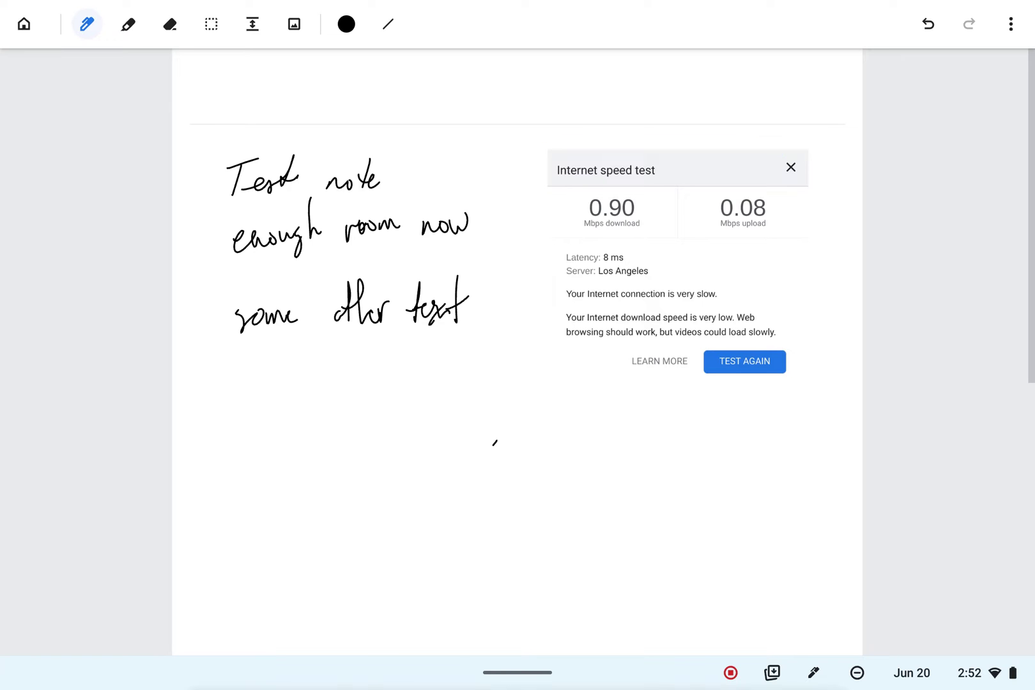
# Step: Annotate the image by circling 0.90 Mbps download with an arrow to a handwritten "not good", and return to the notes overview
pyautogui.moveTo(606, 184)
pyautogui.mouseDown()
pyautogui.moveTo(564, 198)
pyautogui.moveTo(603, 183)
pyautogui.mouseUp()
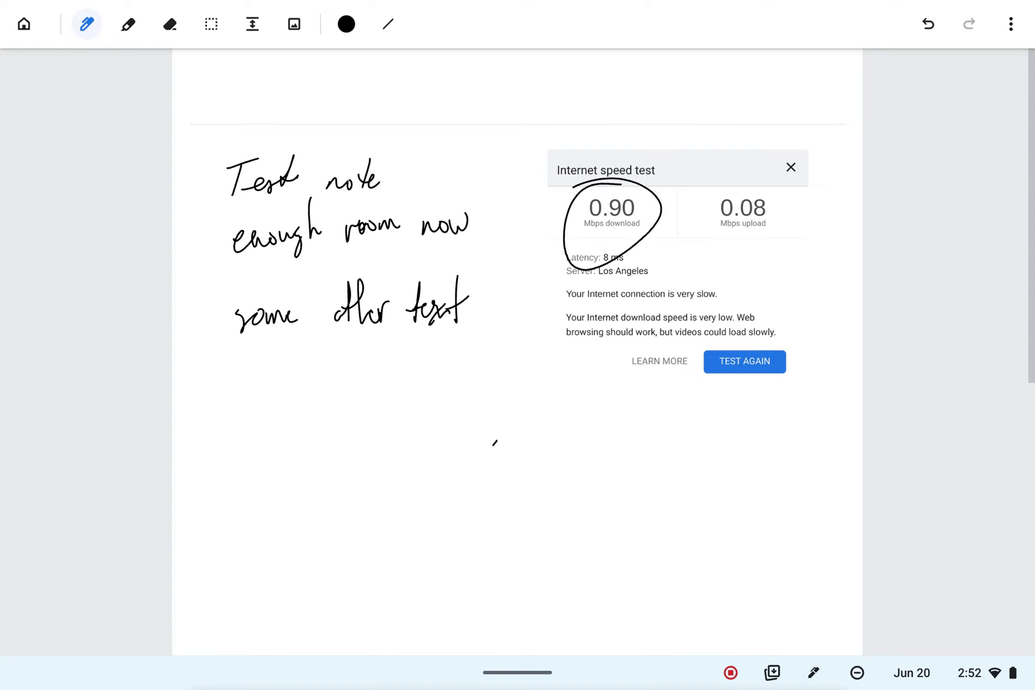
pyautogui.moveTo(573, 259)
pyautogui.mouseDown()
pyautogui.moveTo(493, 426)
pyautogui.moveTo(518, 409)
pyautogui.mouseUp()
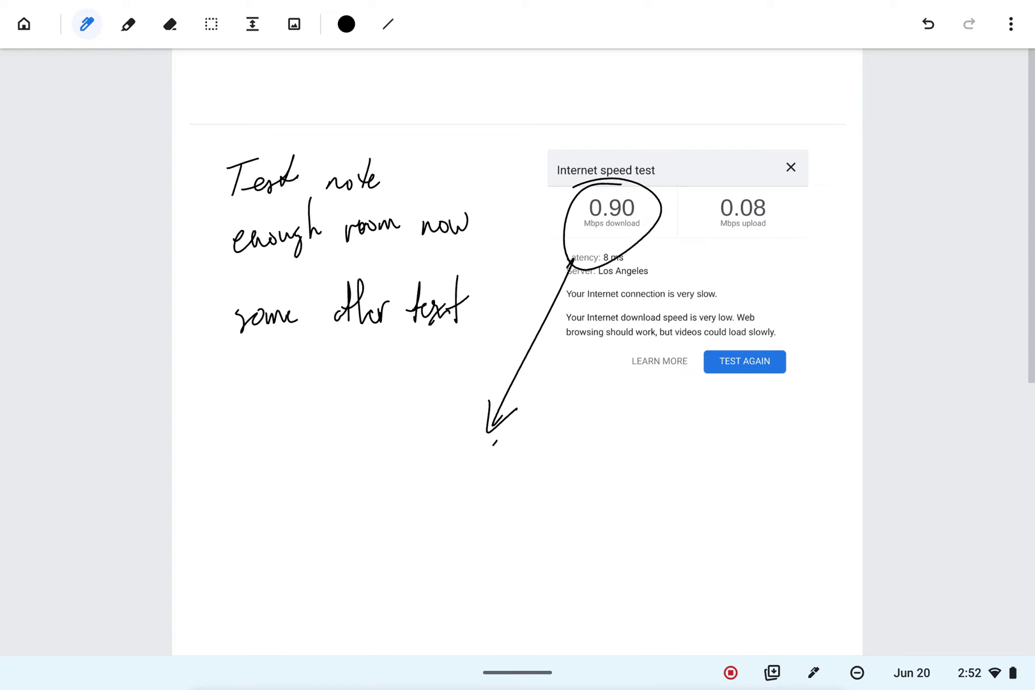
pyautogui.moveTo(430, 482); pyautogui.dragTo(456, 470)
pyautogui.moveTo(468, 442)
pyautogui.mouseDown()
pyautogui.moveTo(465, 476)
pyautogui.moveTo(478, 460)
pyautogui.moveTo(502, 495)
pyautogui.moveTo(538, 467)
pyautogui.moveTo(561, 466)
pyautogui.mouseUp()
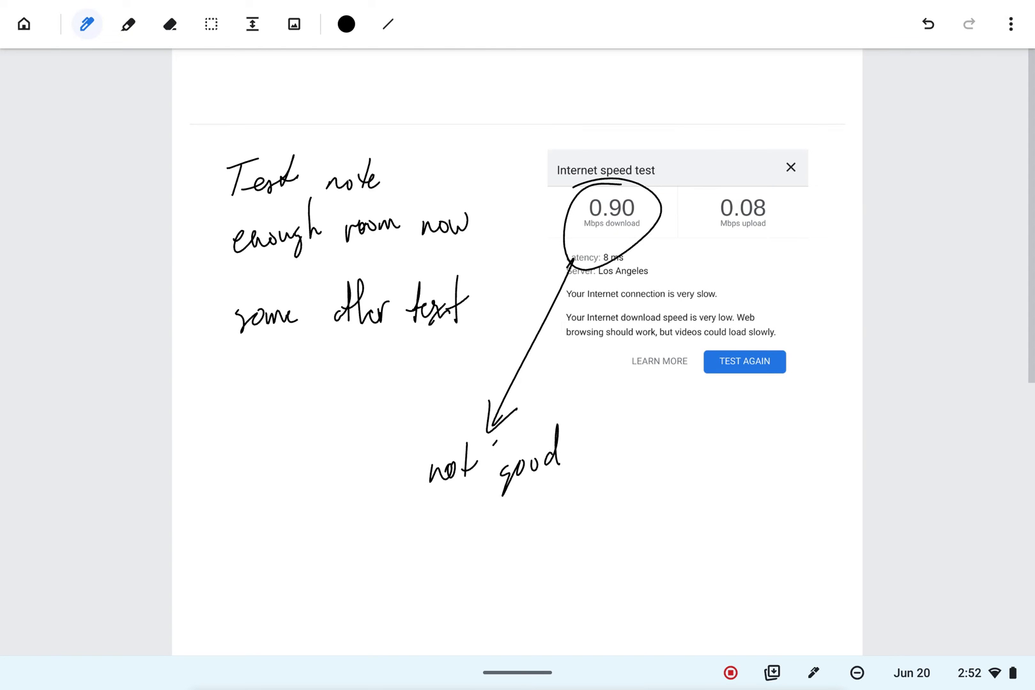
pyautogui.click(23, 24)
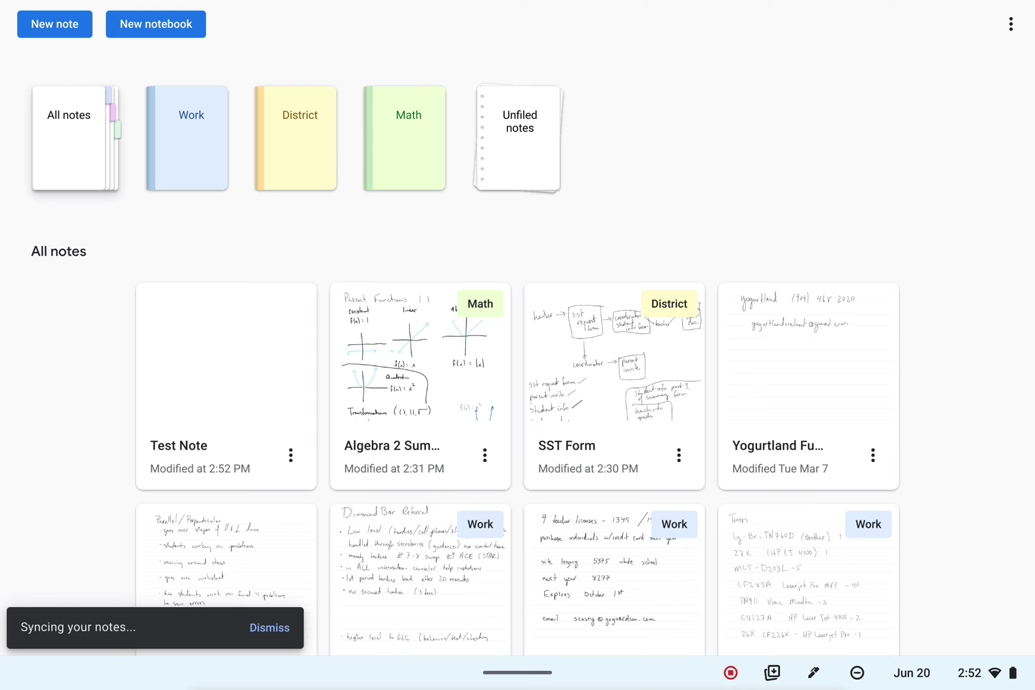